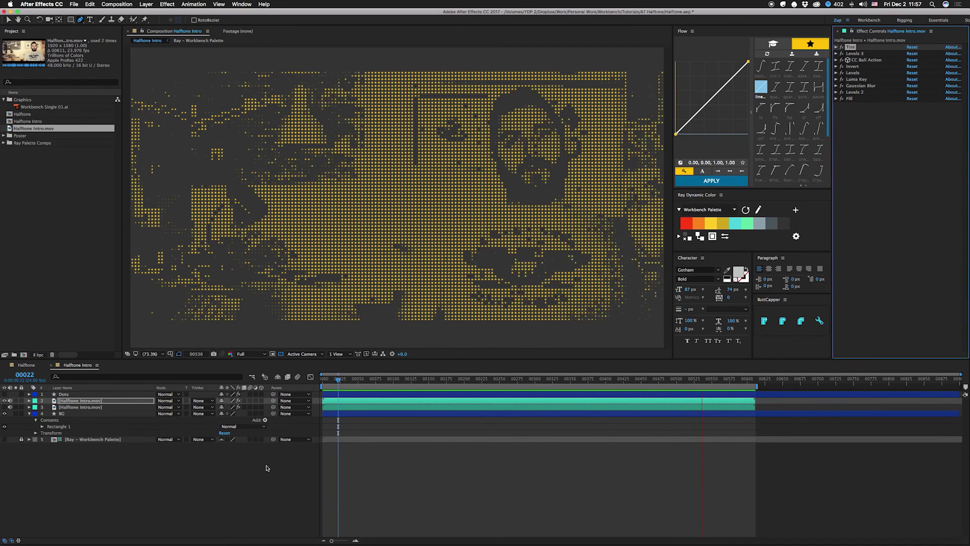
- Stop the preview and switch to the Halftone composition tab showing the yellow dot grid
key(space)
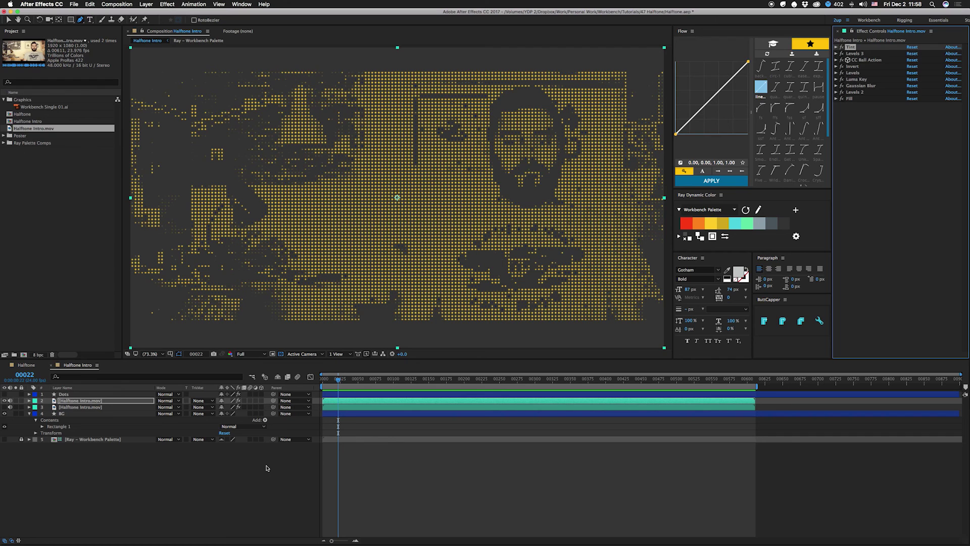
click(186, 381)
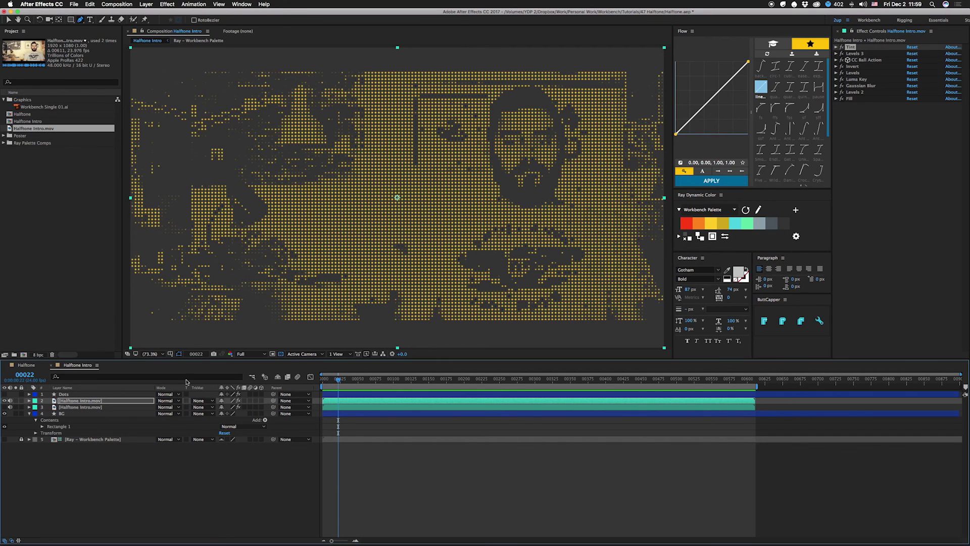
click(27, 365)
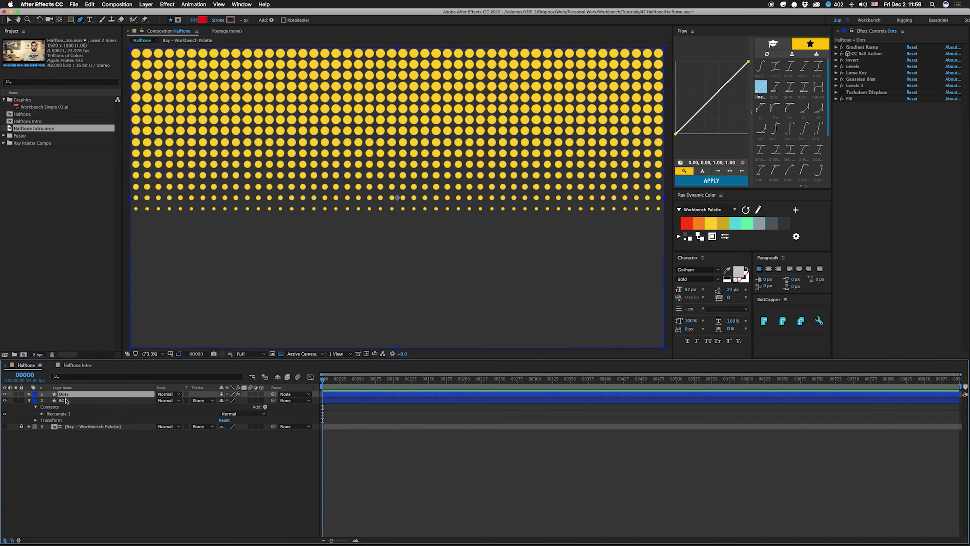
click(65, 400)
click(4, 401)
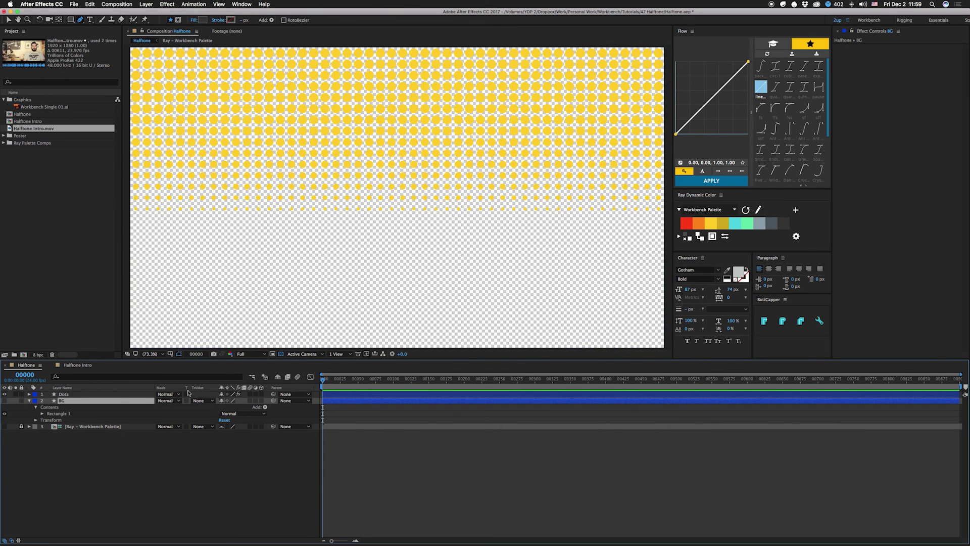
click(5, 401)
click(64, 394)
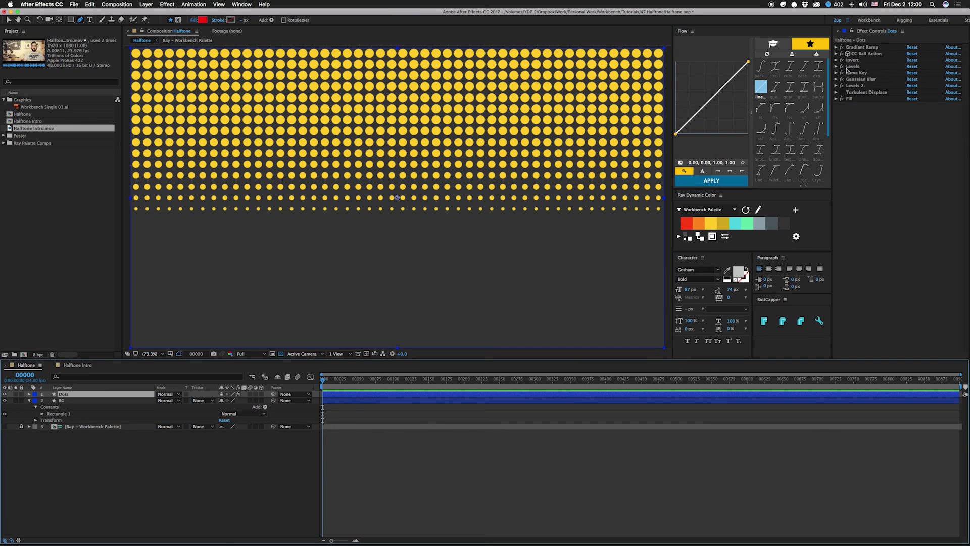
drag(842, 53, 843, 101)
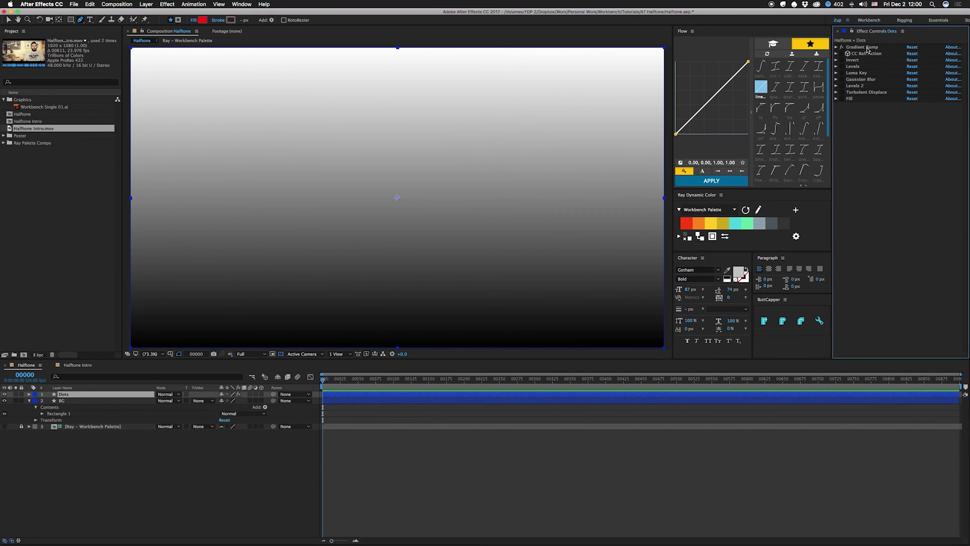
- Angle the Gradient Ramp diagonally by moving its end point right, comparing against Halftone Intro
click(836, 47)
click(862, 47)
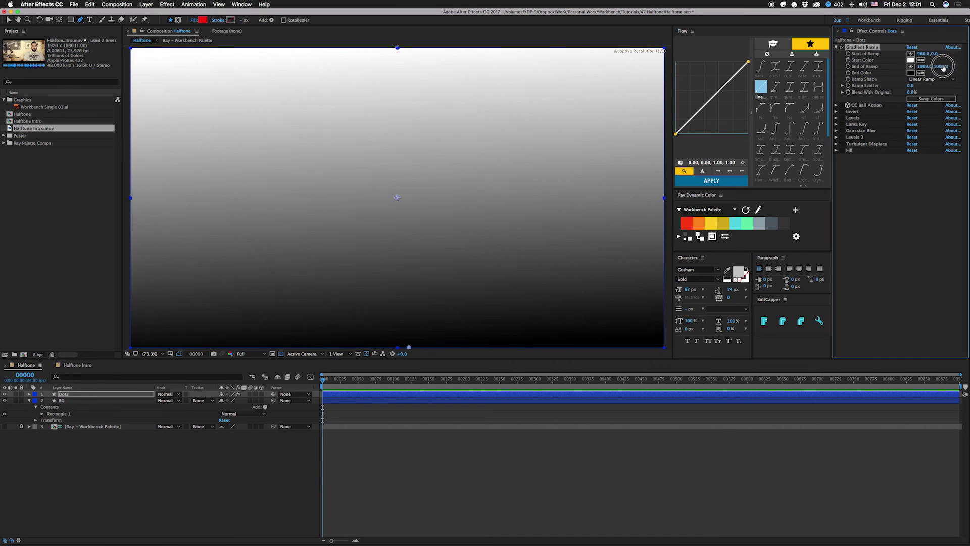
drag(398, 348, 573, 347)
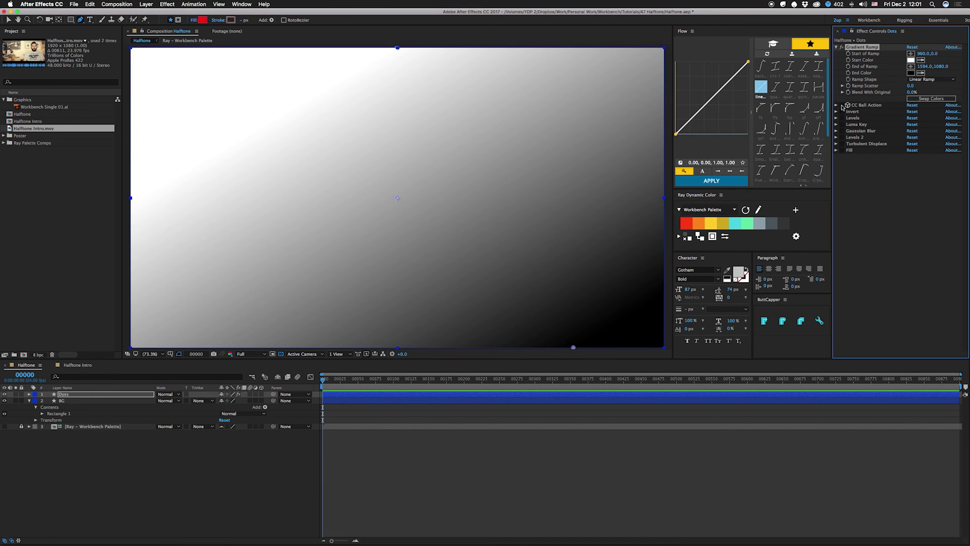
mouse_move(842, 108)
mouse_down()
mouse_move(843, 150)
mouse_move(842, 105)
mouse_up()
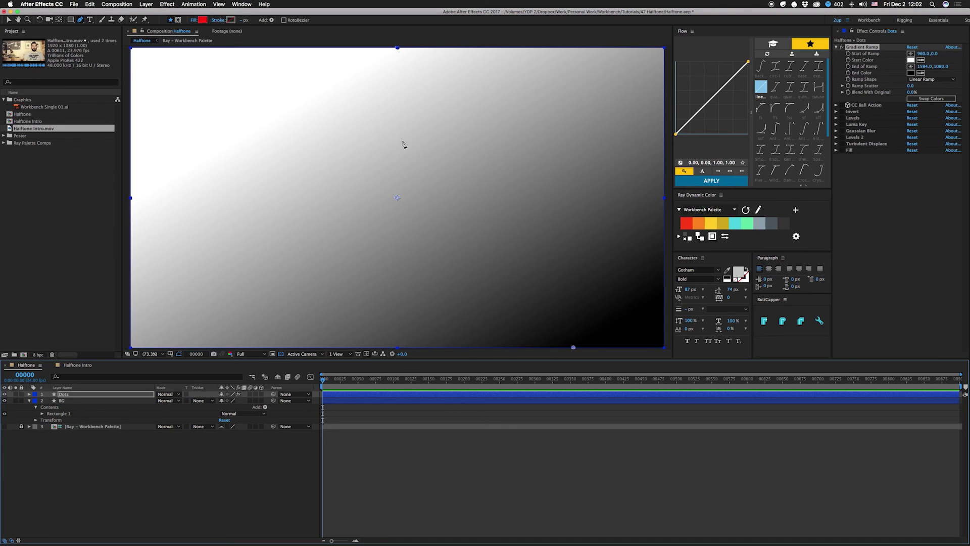
click(88, 365)
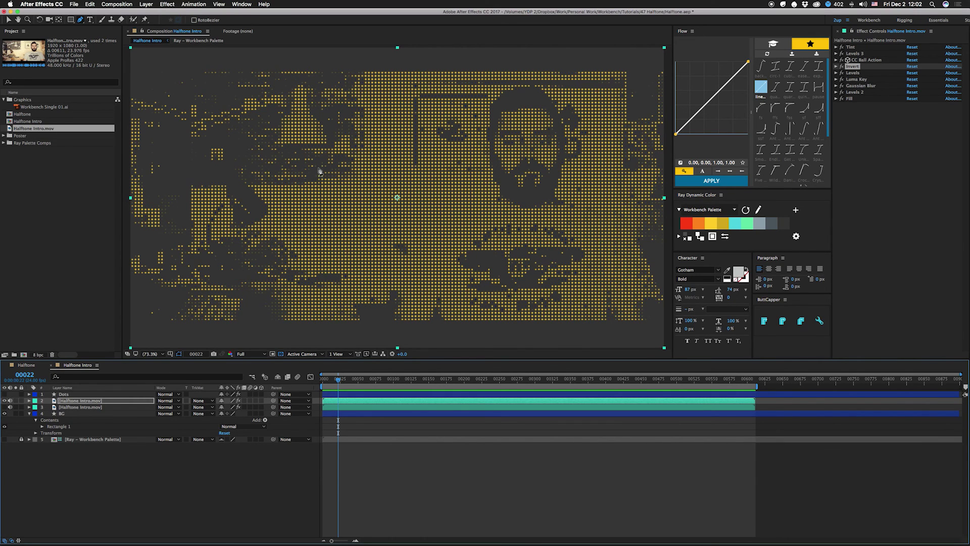
click(24, 364)
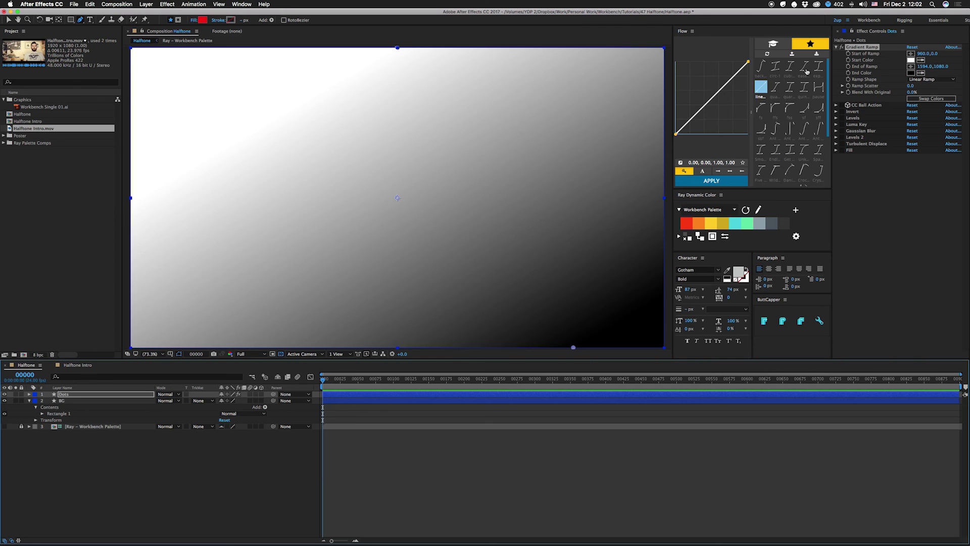
- Enable CC Ball Action with Grid Spacing 14 and turn Invert through Fill back on
click(842, 106)
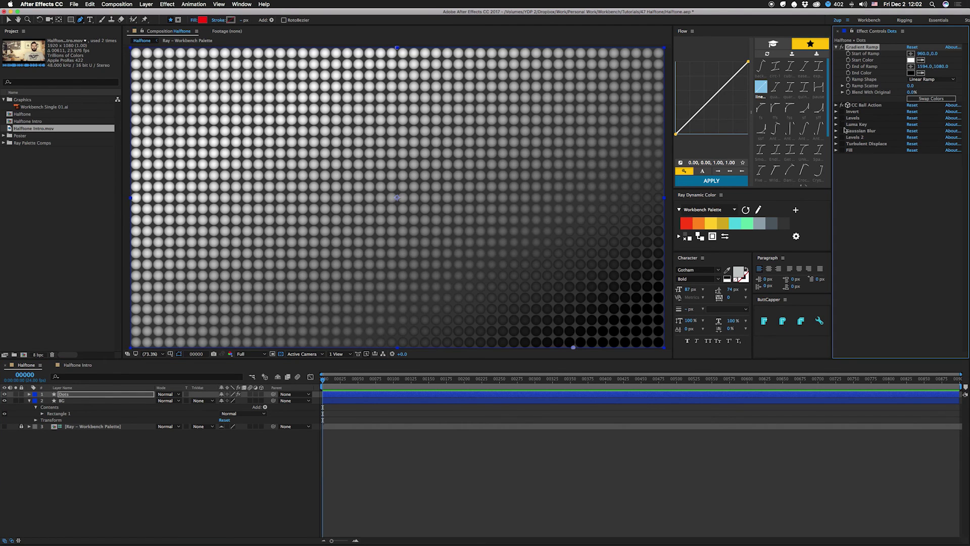
click(837, 106)
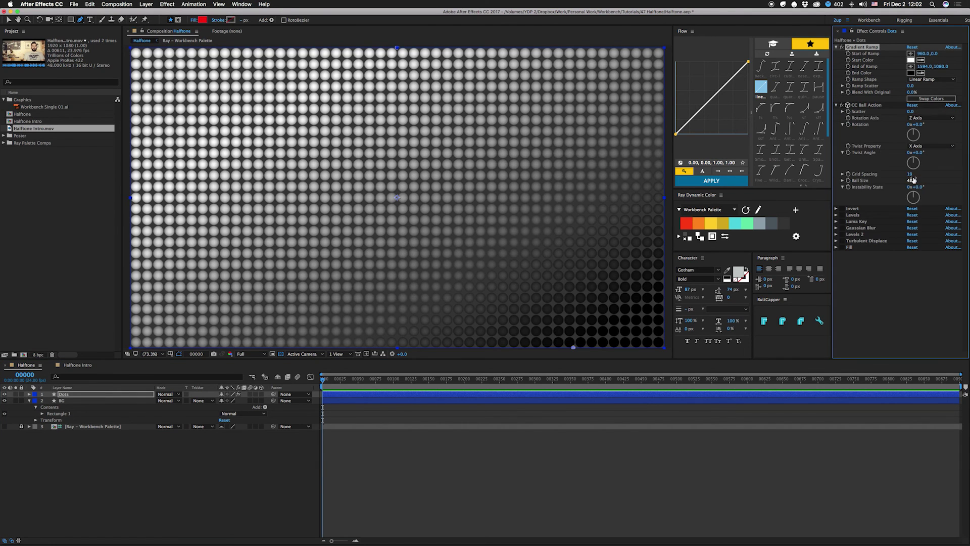
drag(910, 174, 927, 181)
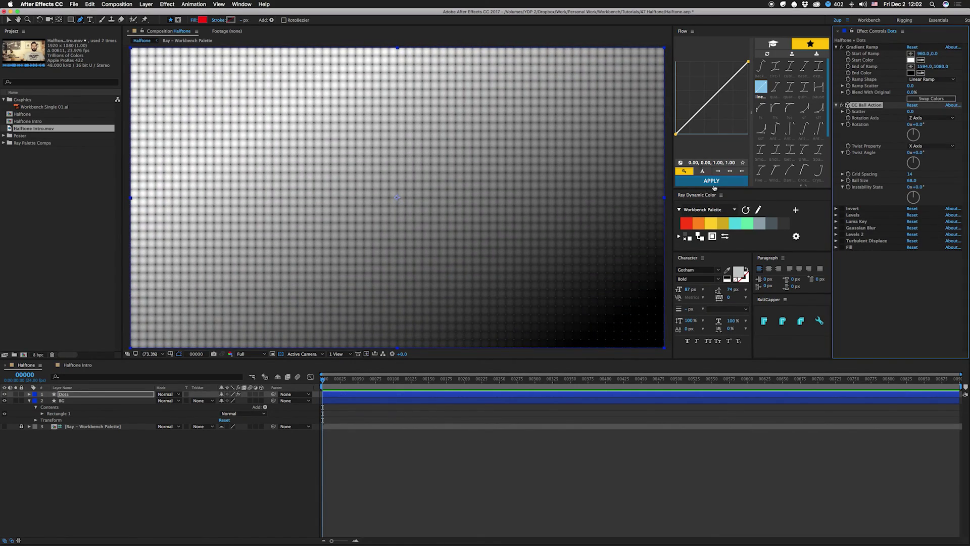
drag(843, 208, 865, 251)
click(842, 241)
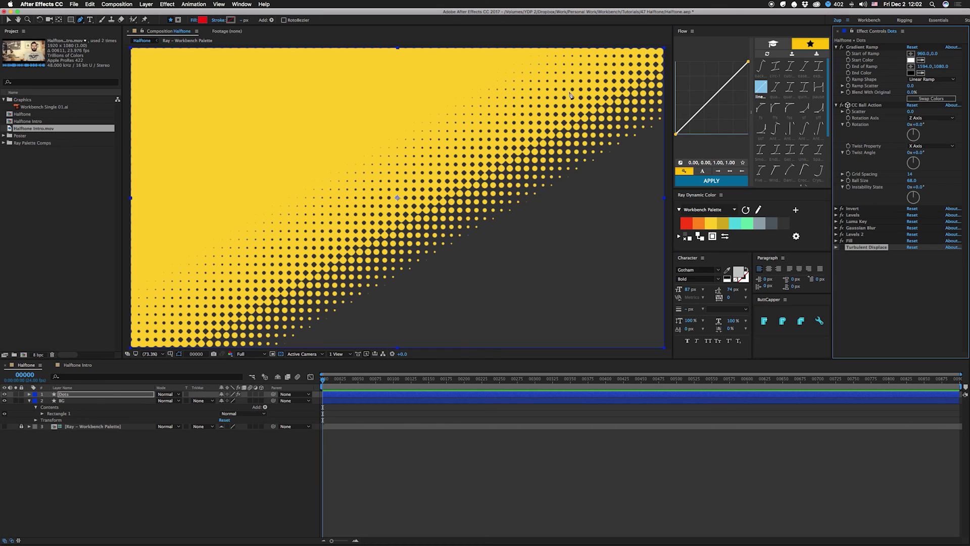
- Set CC Ball Action Ball Size to 50, then switch off Gaussian Blur, Fill, Luma Key, Levels
click(911, 180)
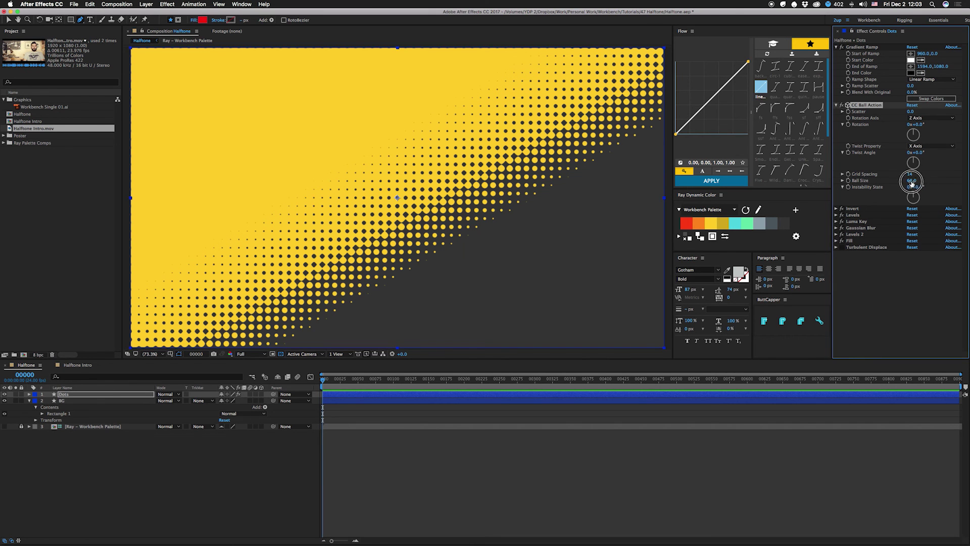
drag(912, 180, 899, 181)
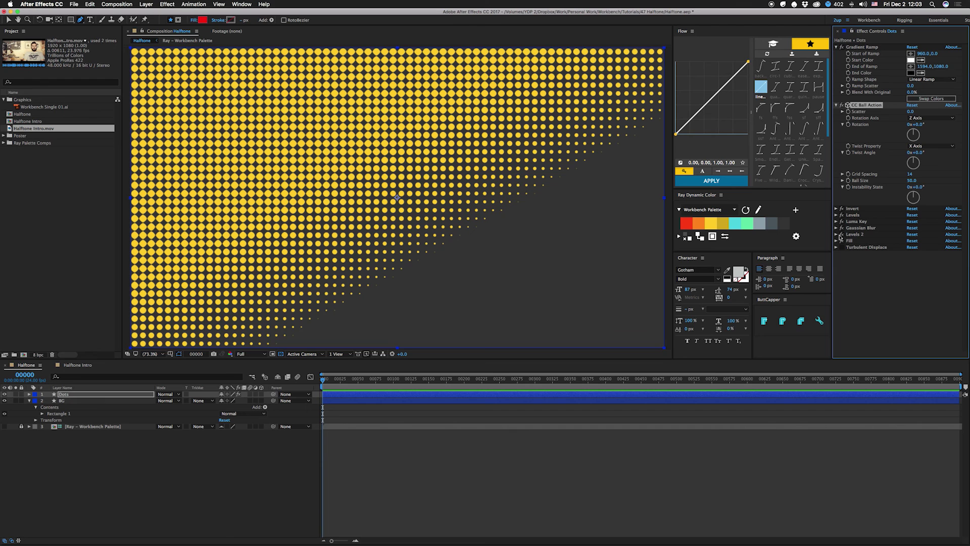
click(842, 228)
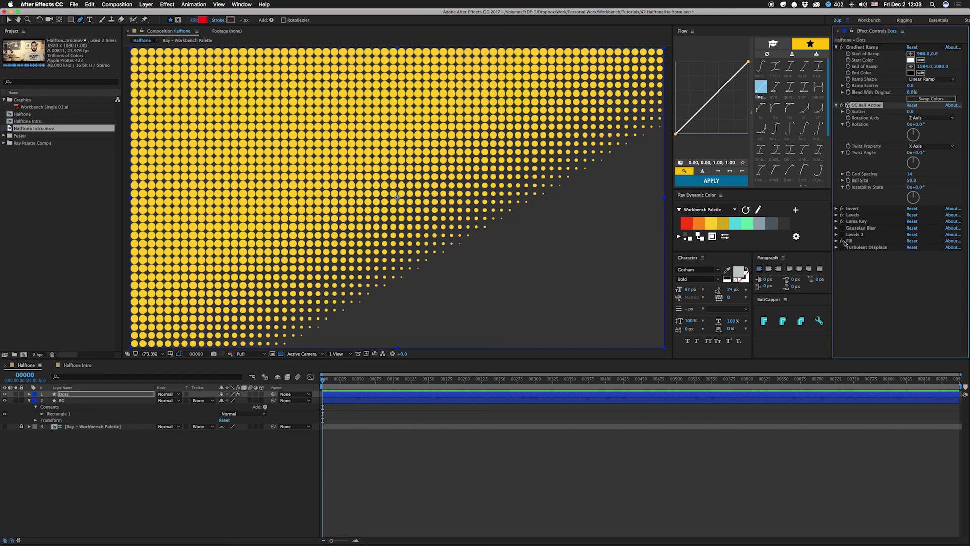
drag(843, 242, 842, 215)
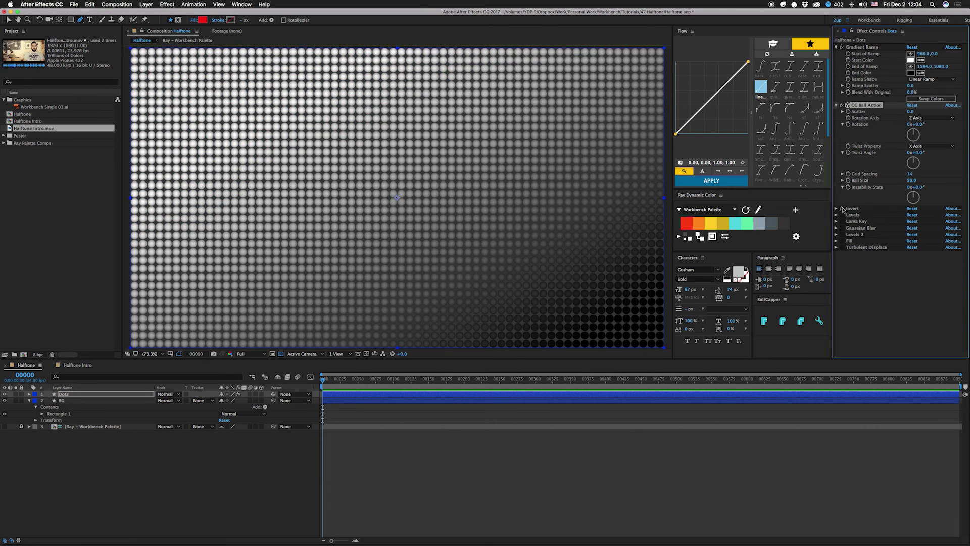
click(841, 208)
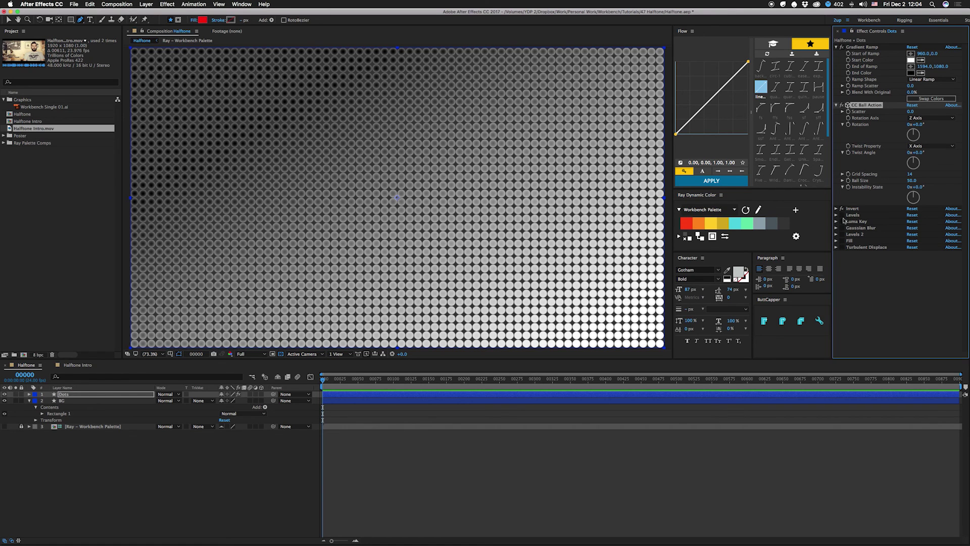
- Re-enable Levels, Luma Key, Gaussian Blur, Levels 2 and Fill; try Turbulent Displace, then disable it
click(842, 215)
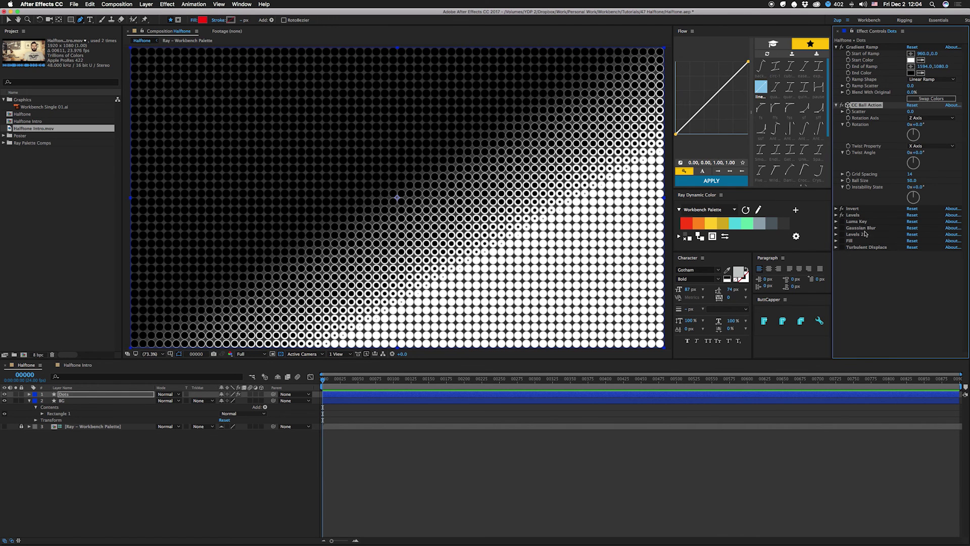
click(843, 222)
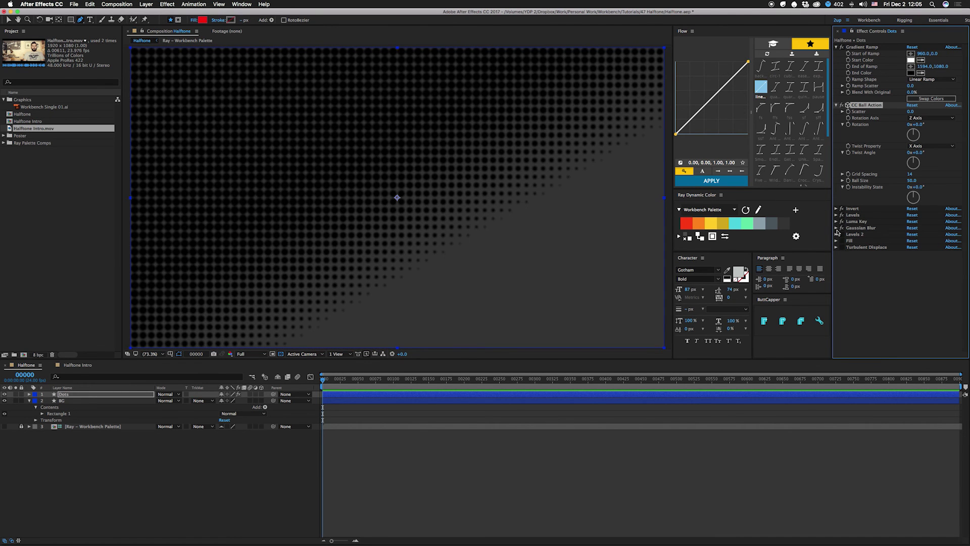
click(842, 228)
click(842, 235)
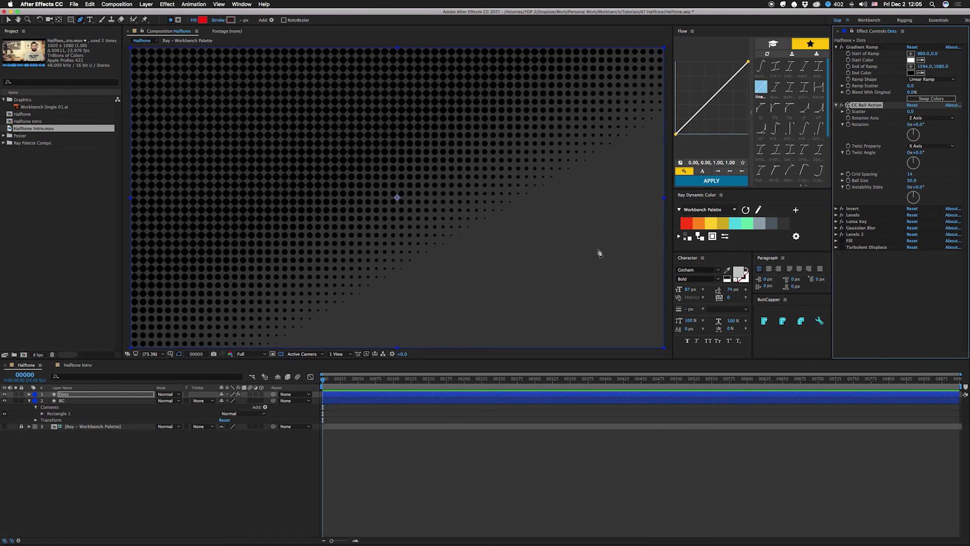
click(842, 241)
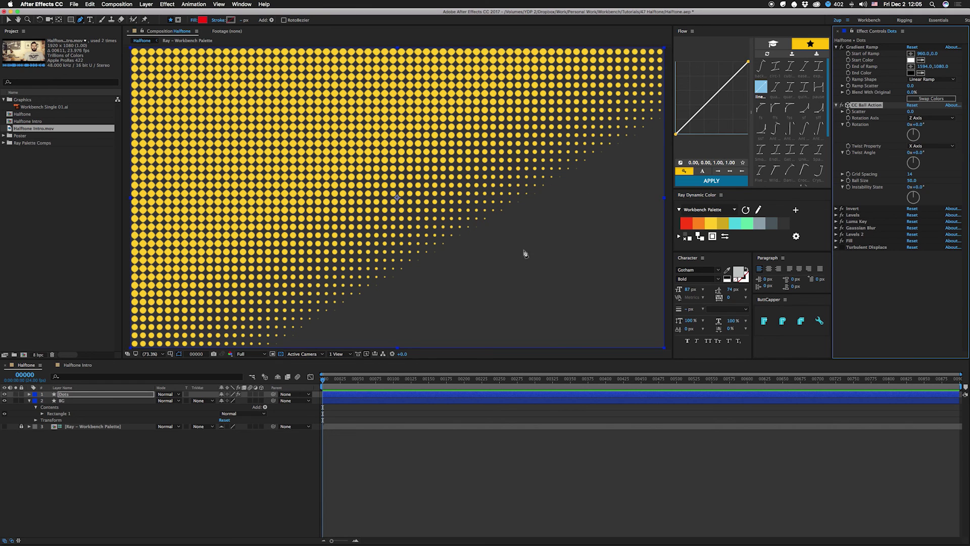
click(842, 248)
click(842, 247)
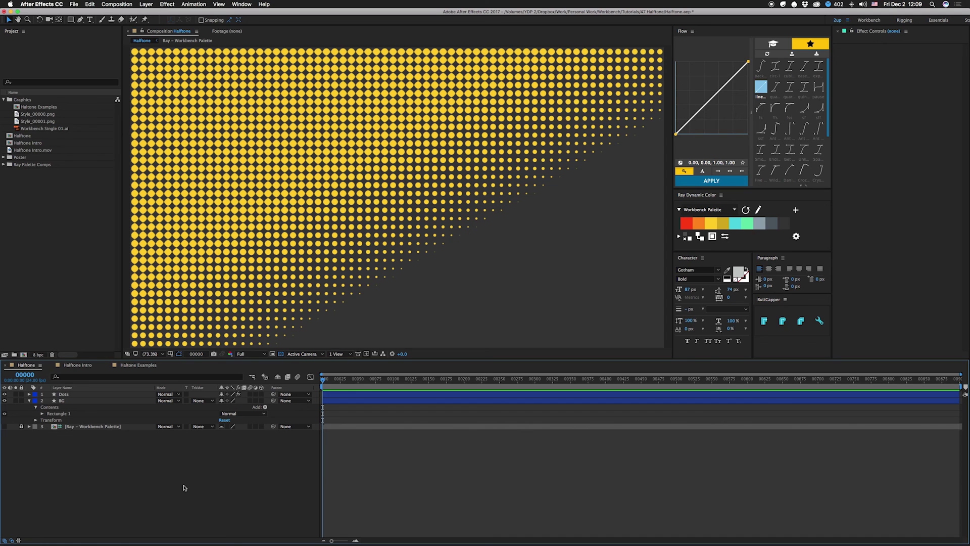
- Open Halftone Examples and step one frame forward to the Reports illustration
click(139, 365)
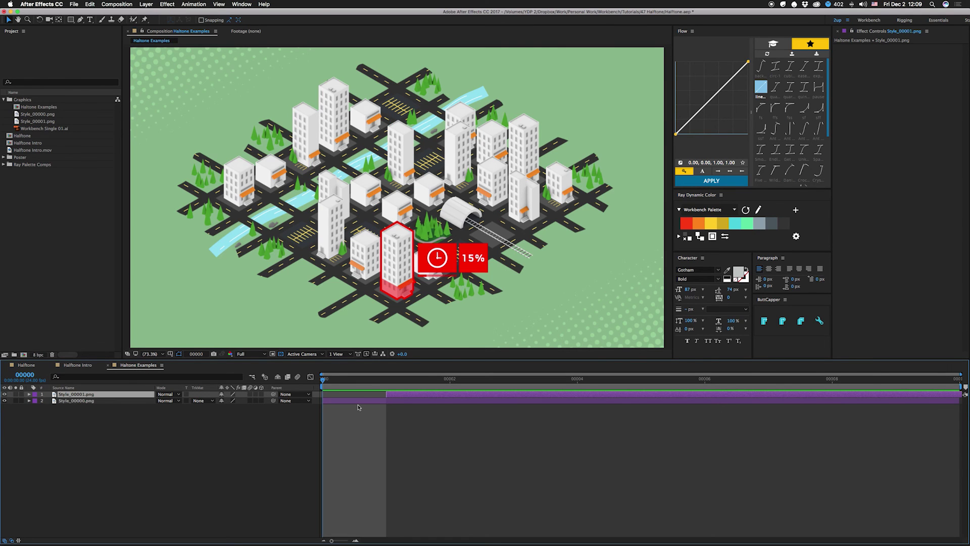
key(Page_Down)
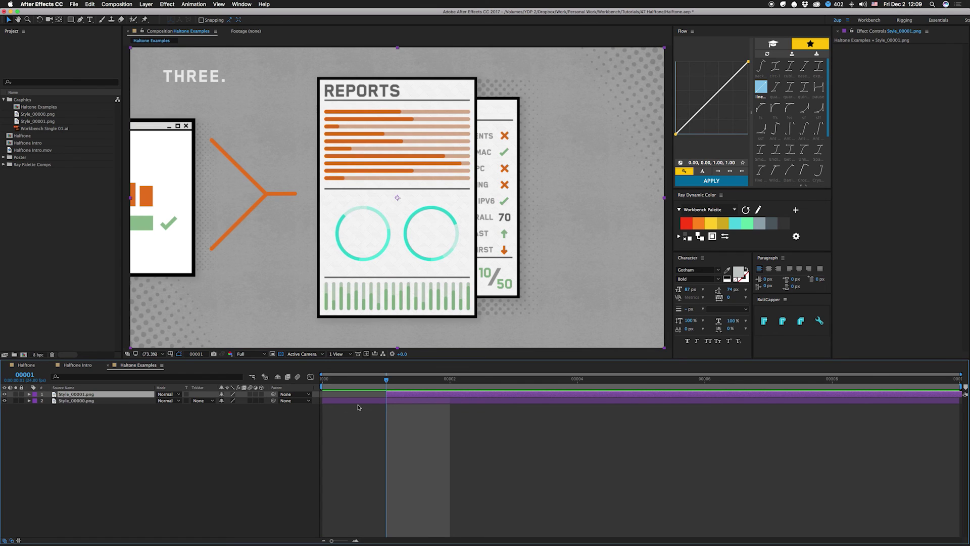